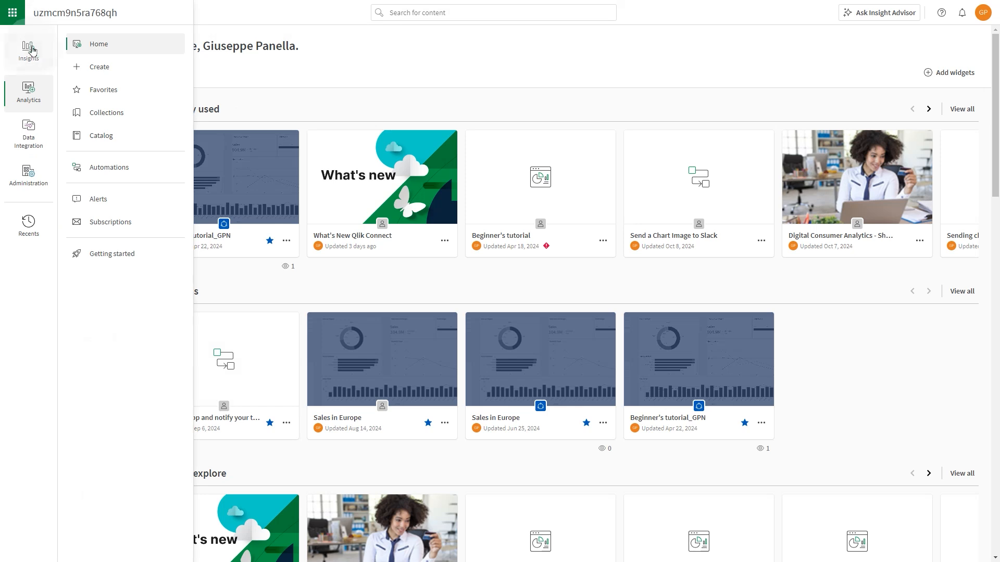
- Go to the Administration console's Users page listing the active Full User
left_click(28, 174)
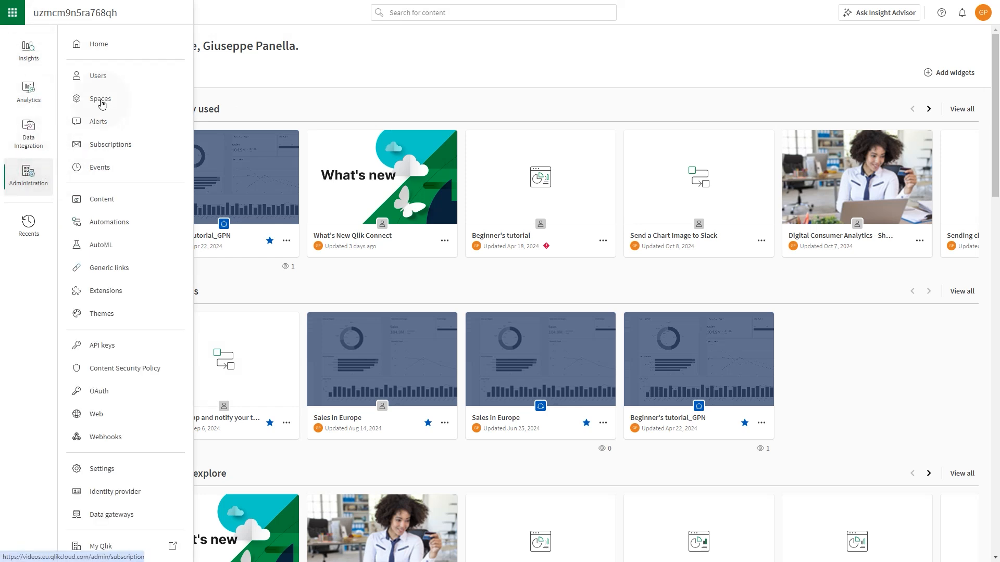
left_click(106, 46)
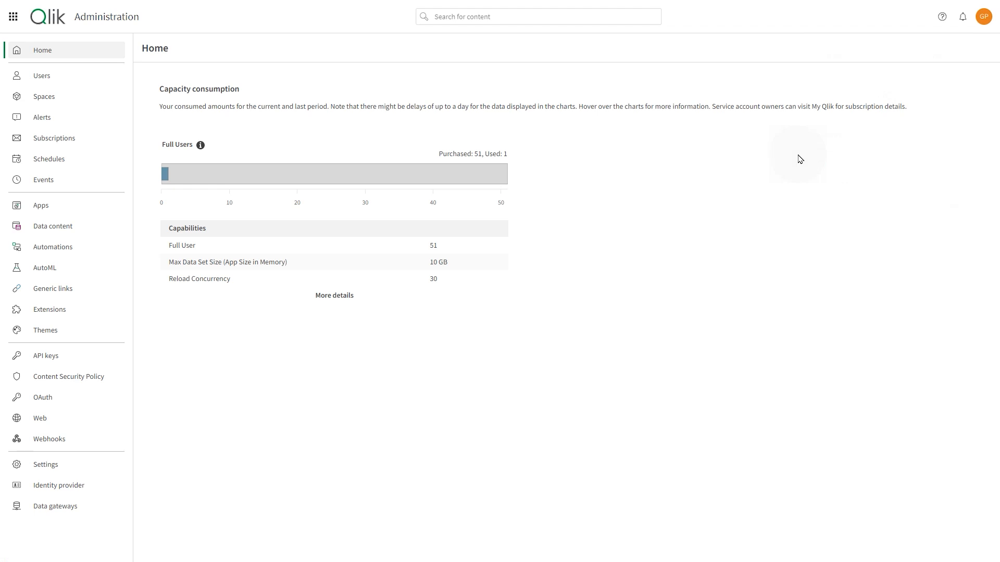
left_click(70, 78)
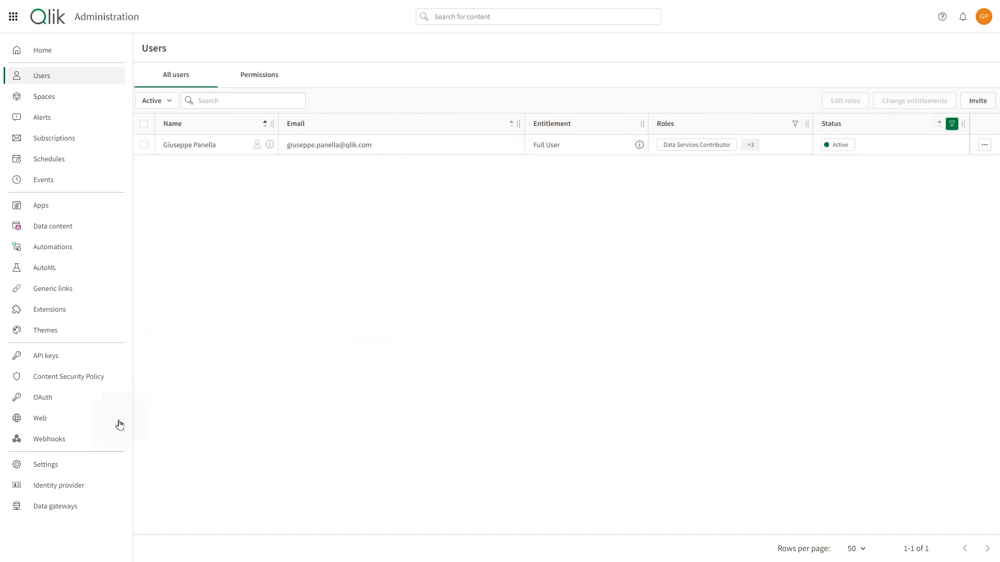
- Start a new identity provider configuration and view its types, then discard it and return to Users
left_click(81, 488)
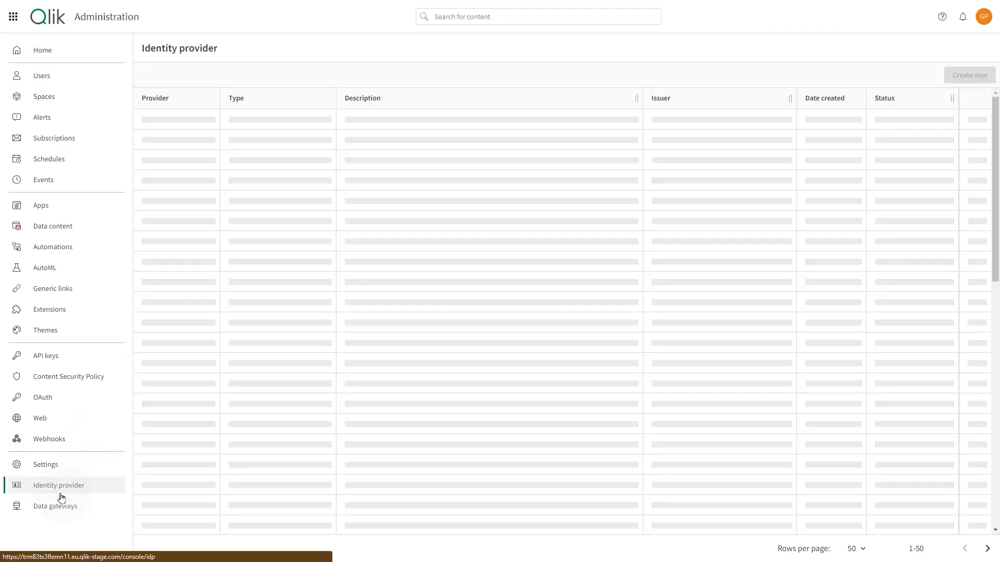
left_click(946, 81)
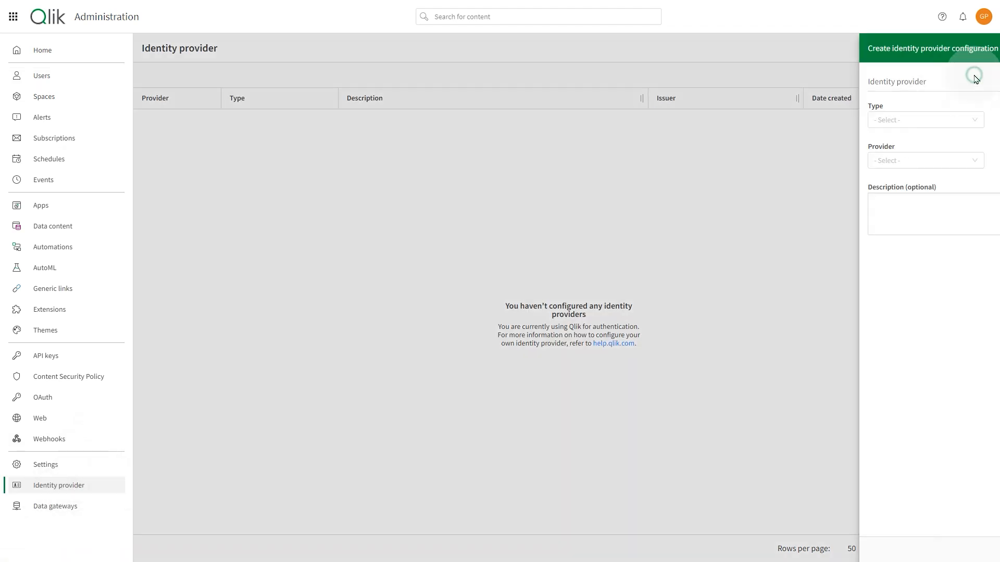
left_click(842, 119)
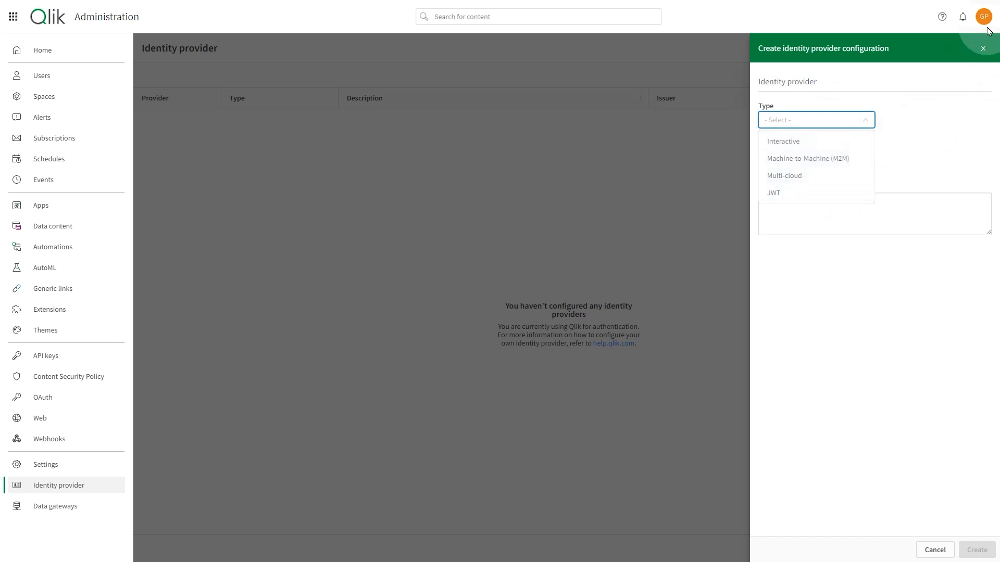
left_click(986, 47)
left_click(370, 312)
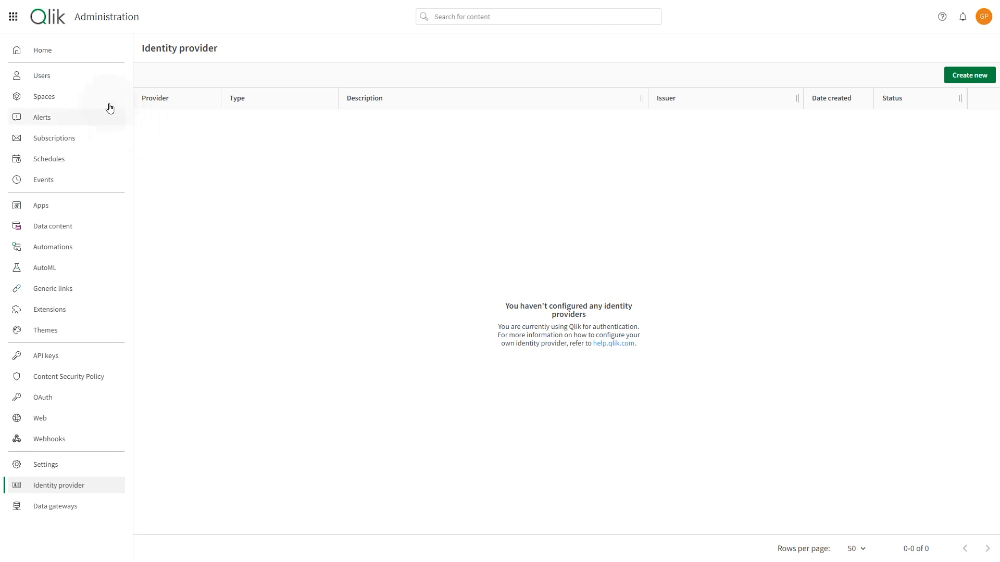
left_click(83, 78)
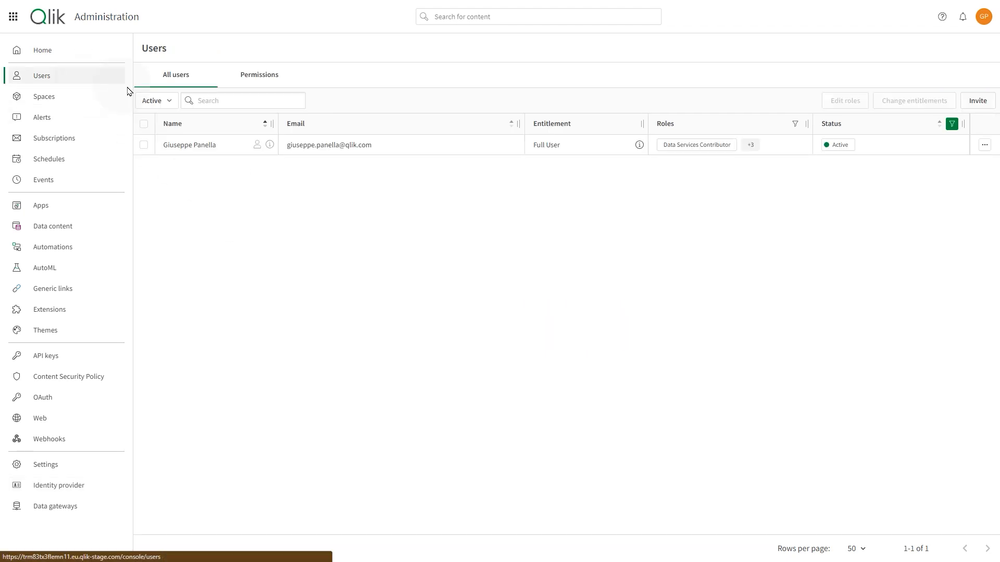
- Invite a new user by entering their e-mail address and sending the invitation
left_click(992, 101)
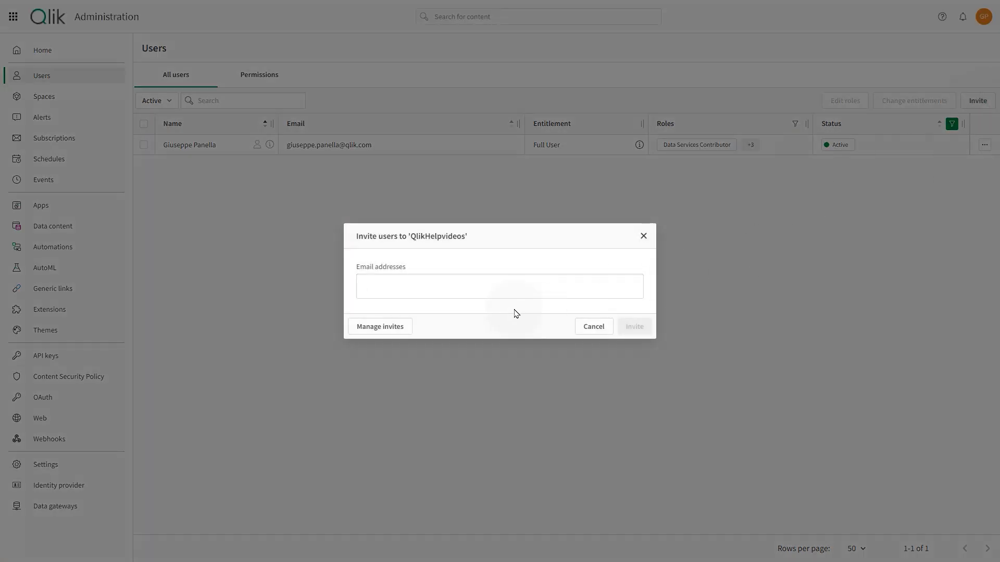
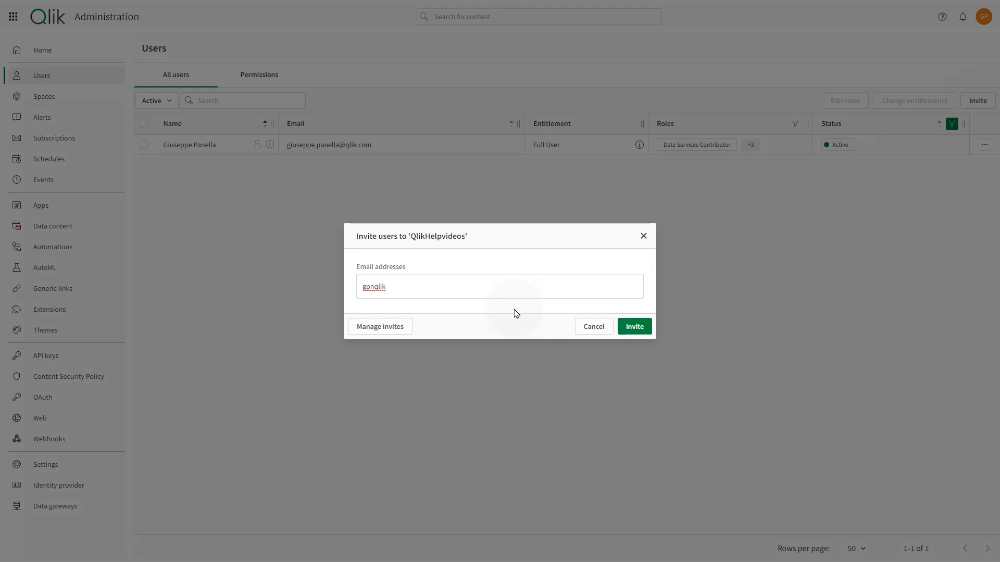
key("Return")
left_click(630, 327)
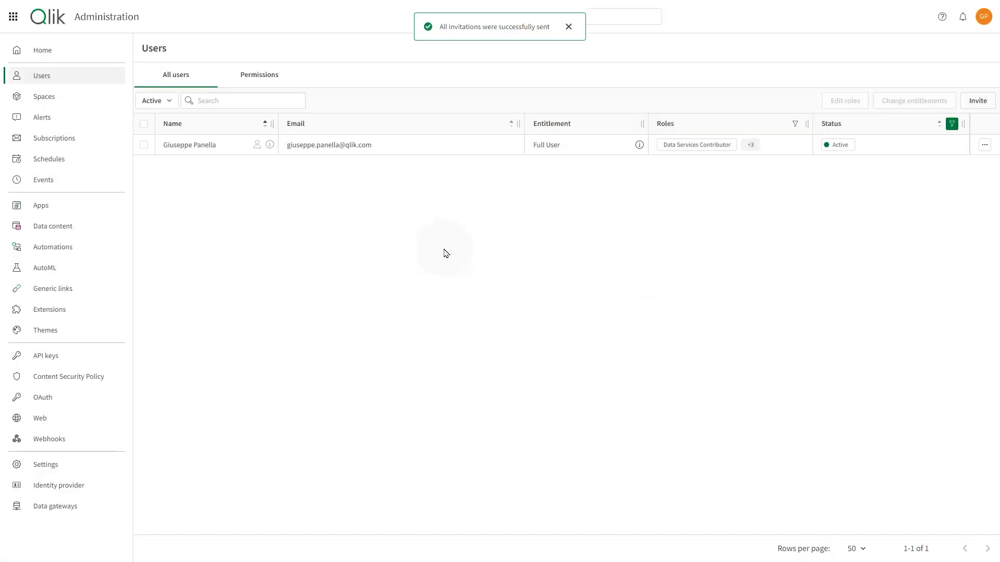
- Filter the users list to Pending invites and bring up the invitation's actions menu
left_click(169, 103)
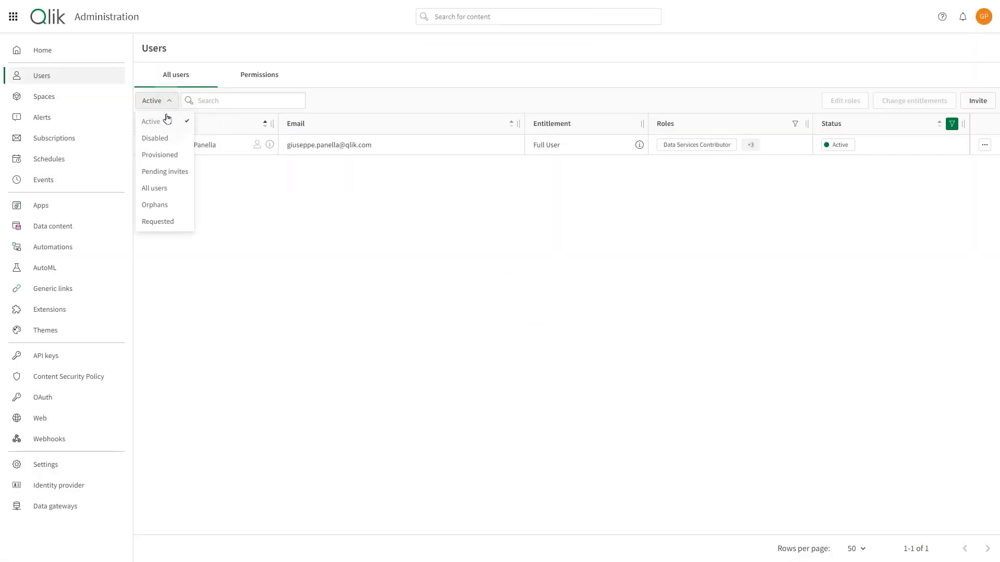
left_click(174, 171)
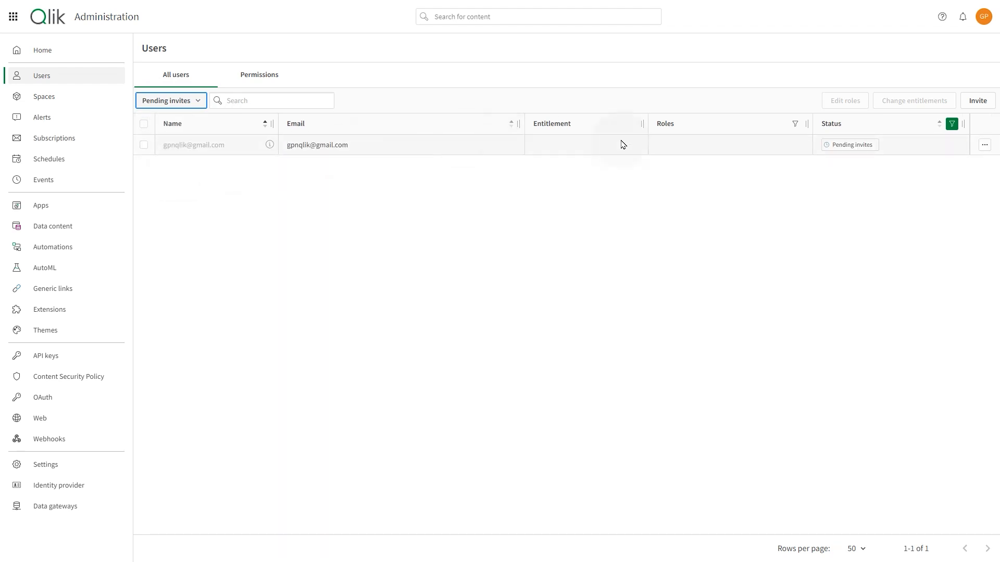
mouse_move(860, 150)
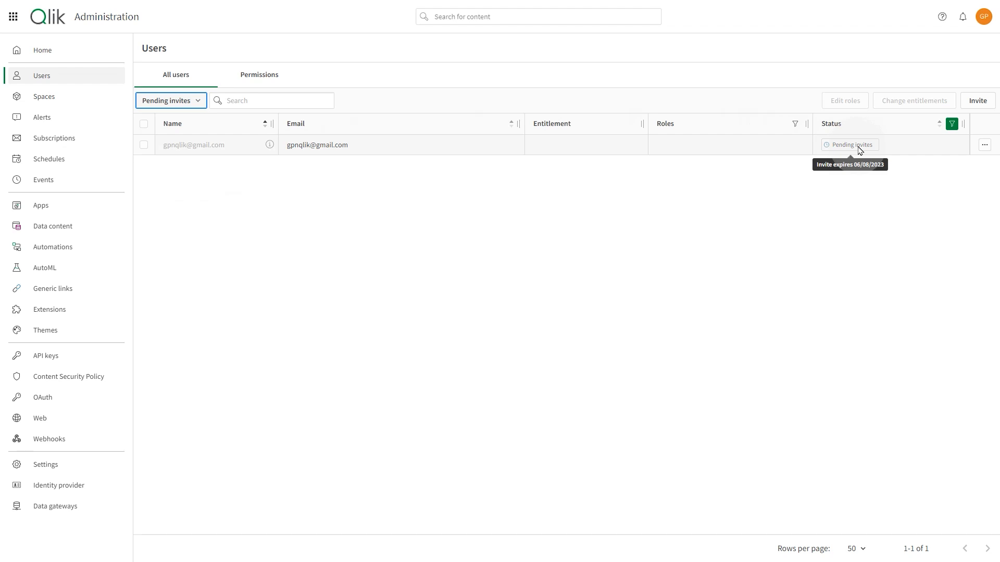
left_click(983, 149)
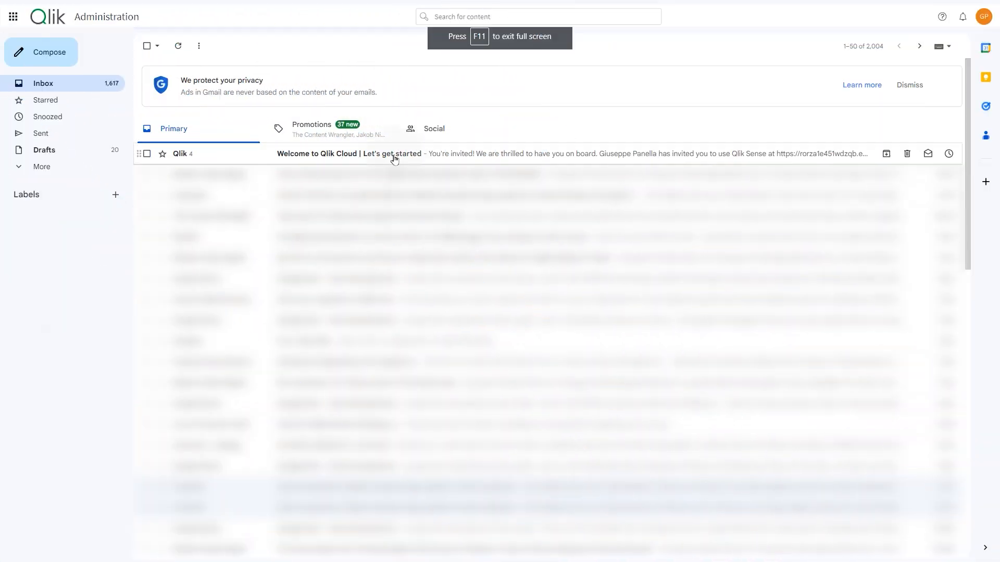
- Accept the invitation with Get Started in the 'Welcome to Qlik Cloud' Gmail message
left_click(386, 155)
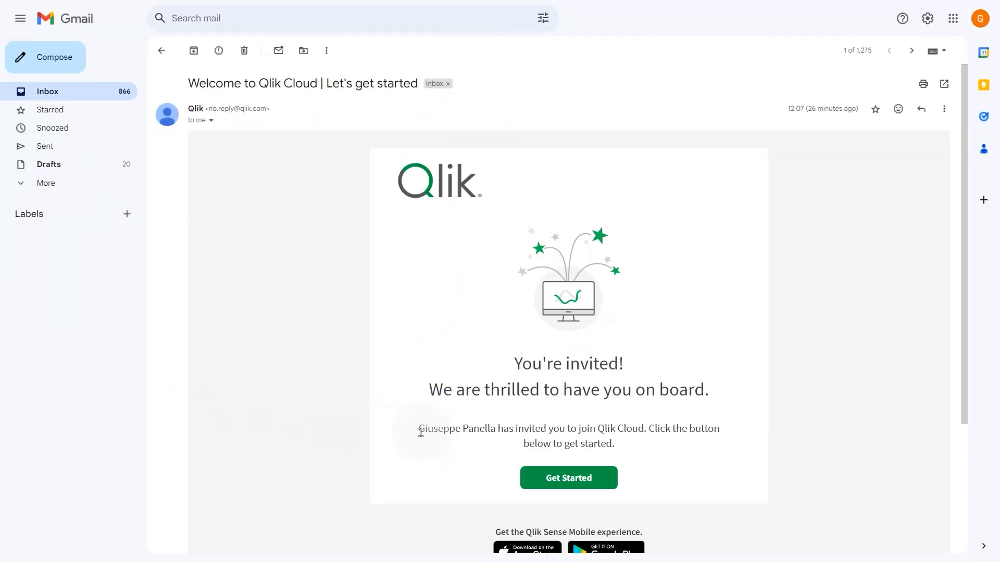
left_click(572, 484)
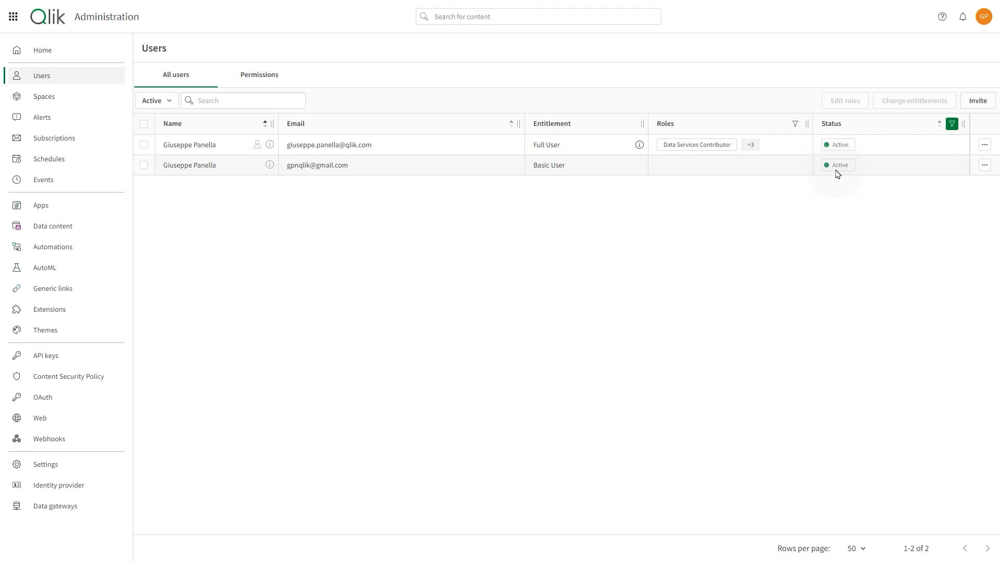
- Filter the users list to Requested users, then back to All users
left_click(155, 102)
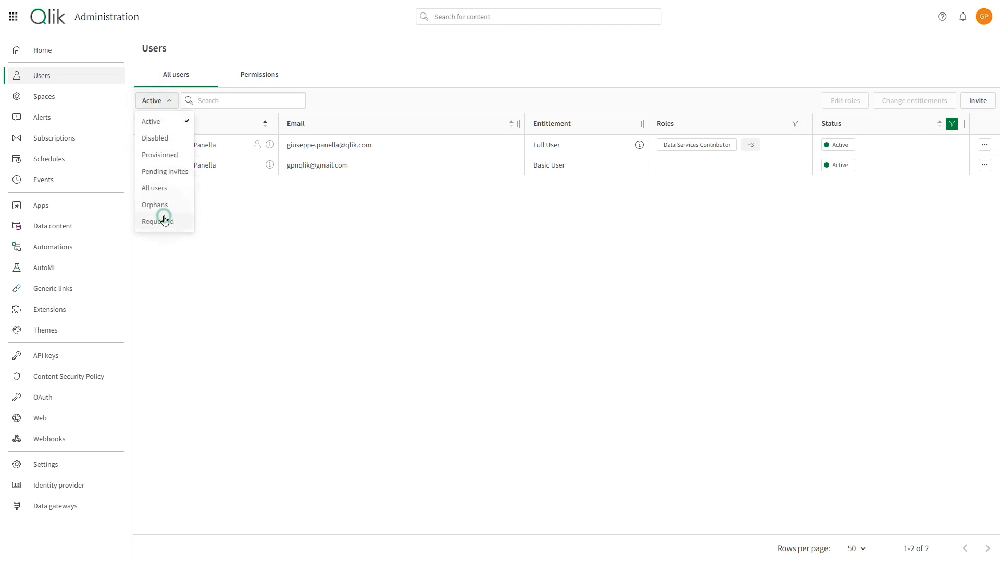
left_click(164, 220)
left_click(161, 101)
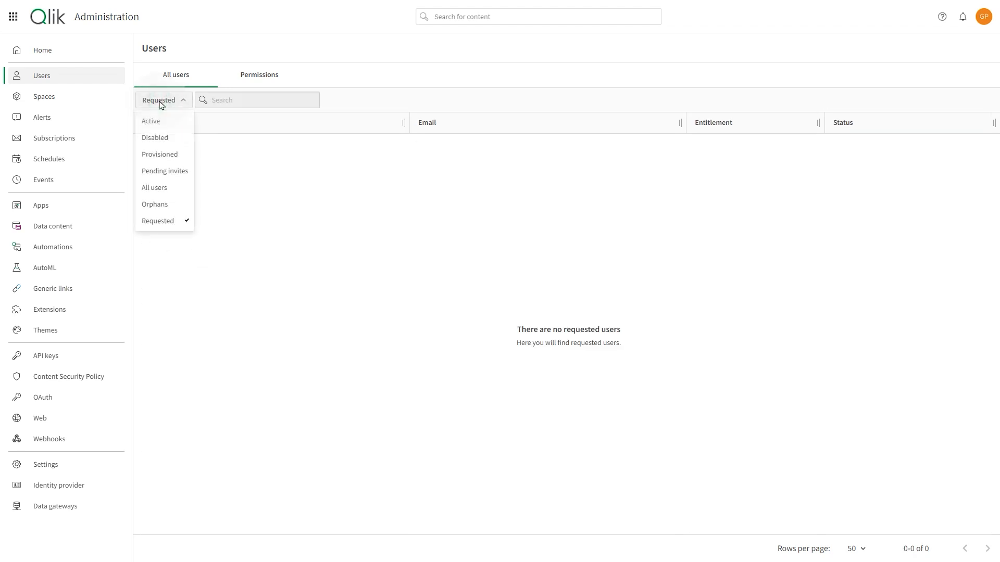
left_click(168, 189)
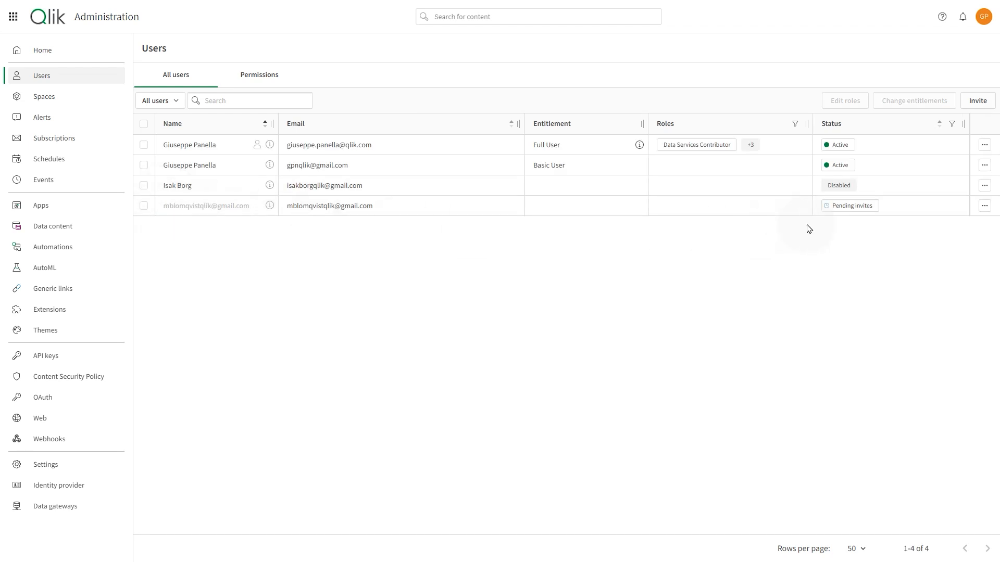
- Activate the disabled user, then bring up the Basic User row's actions menu
left_click(985, 185)
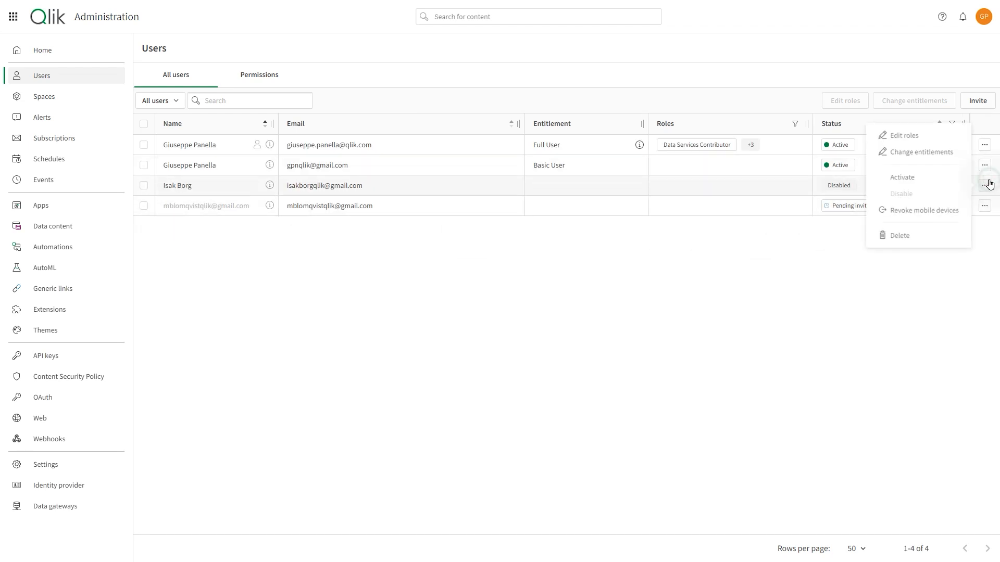
left_click(935, 176)
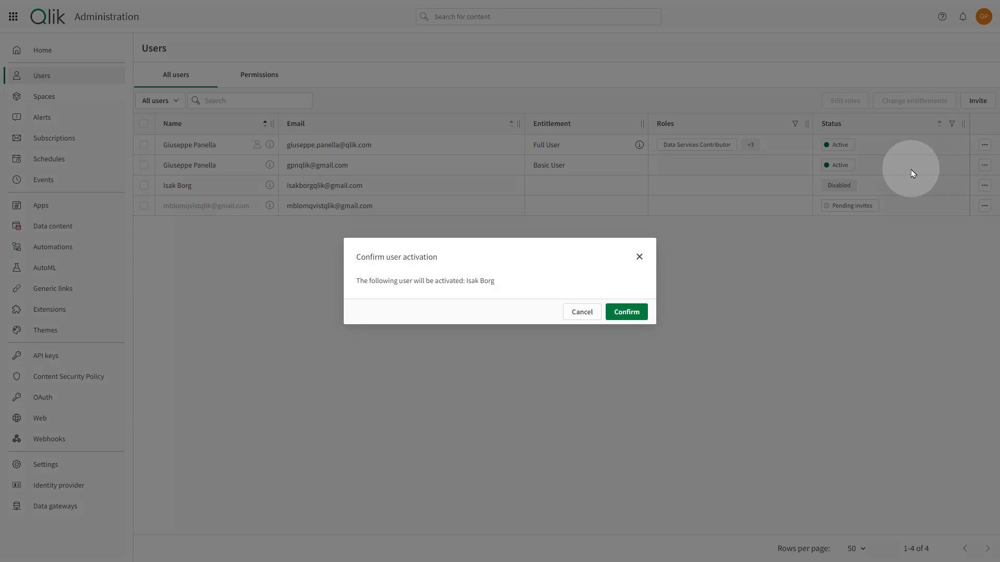
left_click(623, 312)
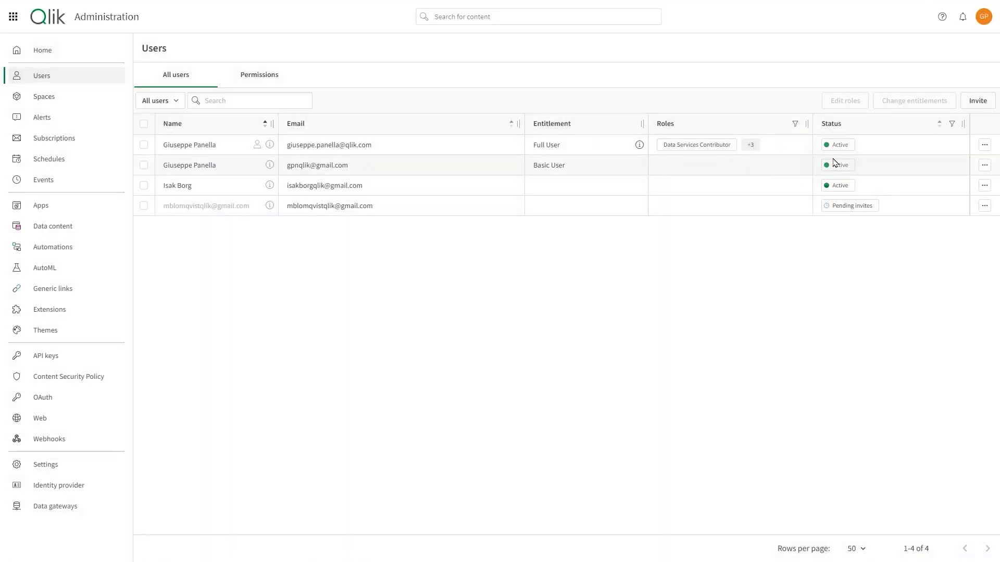
left_click(984, 166)
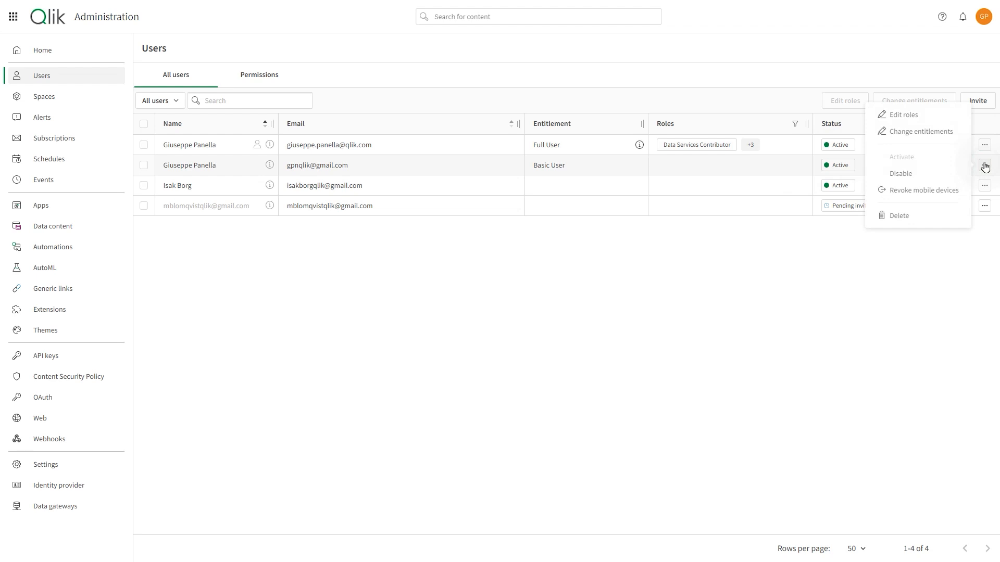
- Grant the Basic User Data Services Contributor, Data Space Creator, Developer and Analytics Admin roles, and save
left_click(912, 114)
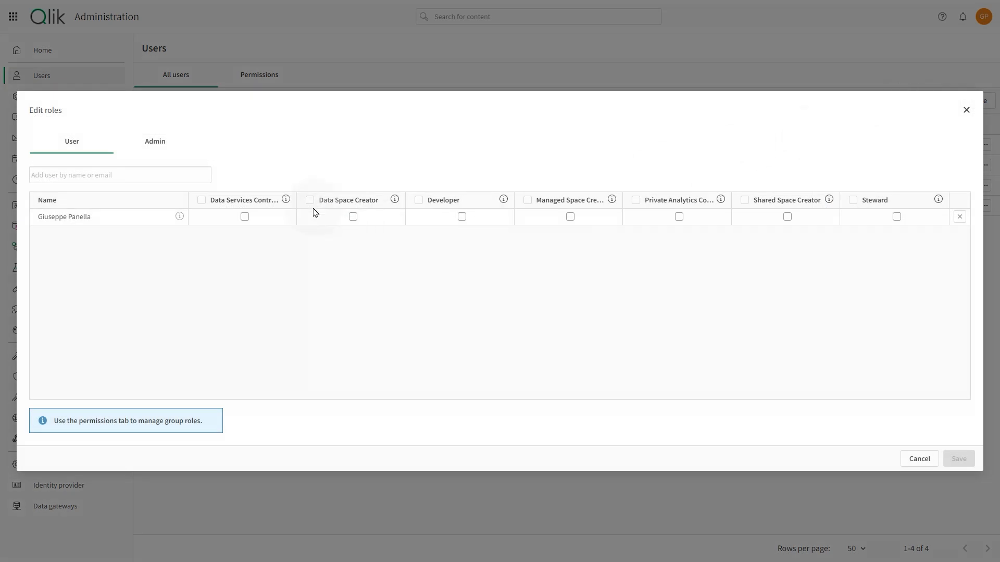
left_click(214, 202)
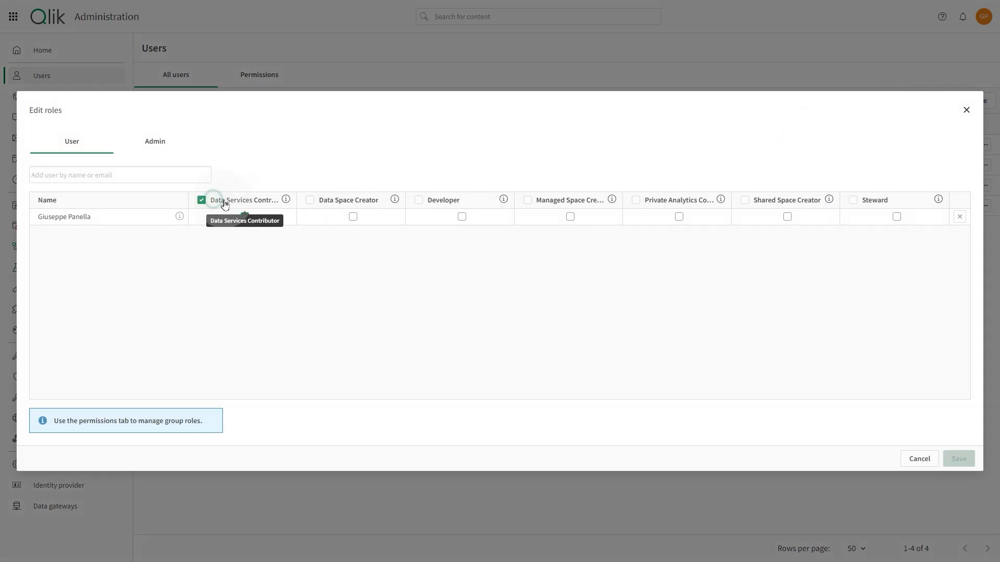
left_click(311, 202)
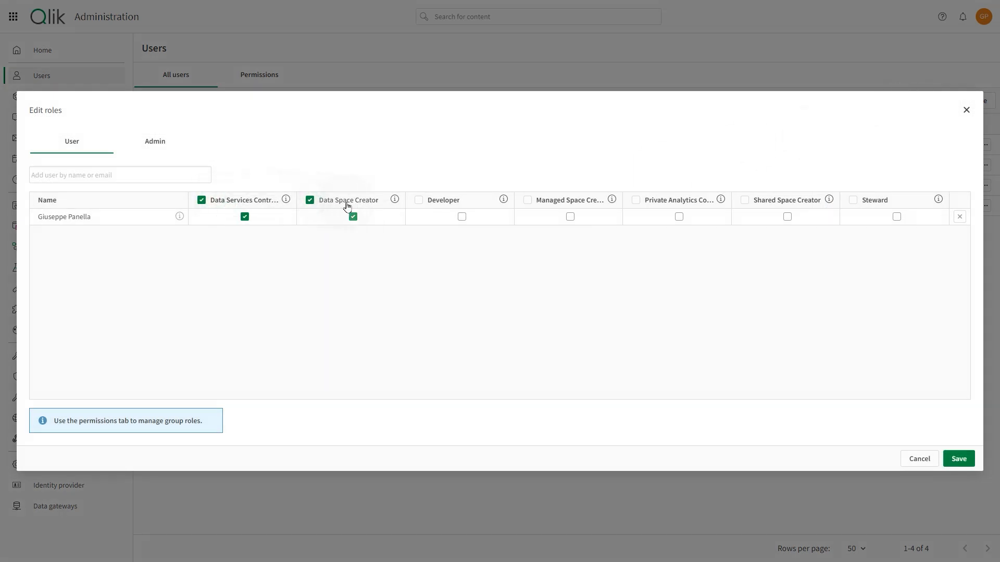
left_click(420, 201)
left_click(145, 151)
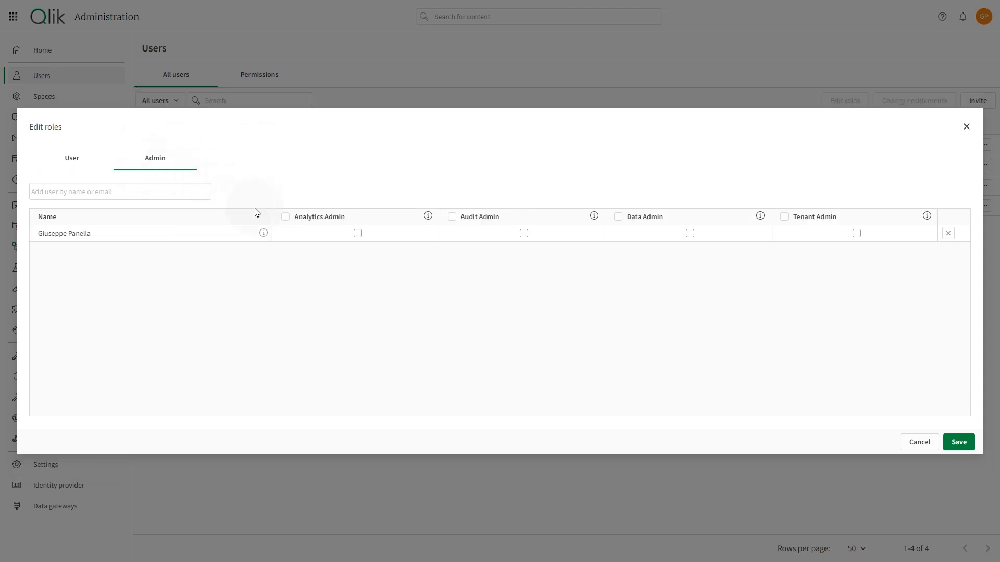
left_click(286, 217)
left_click(957, 443)
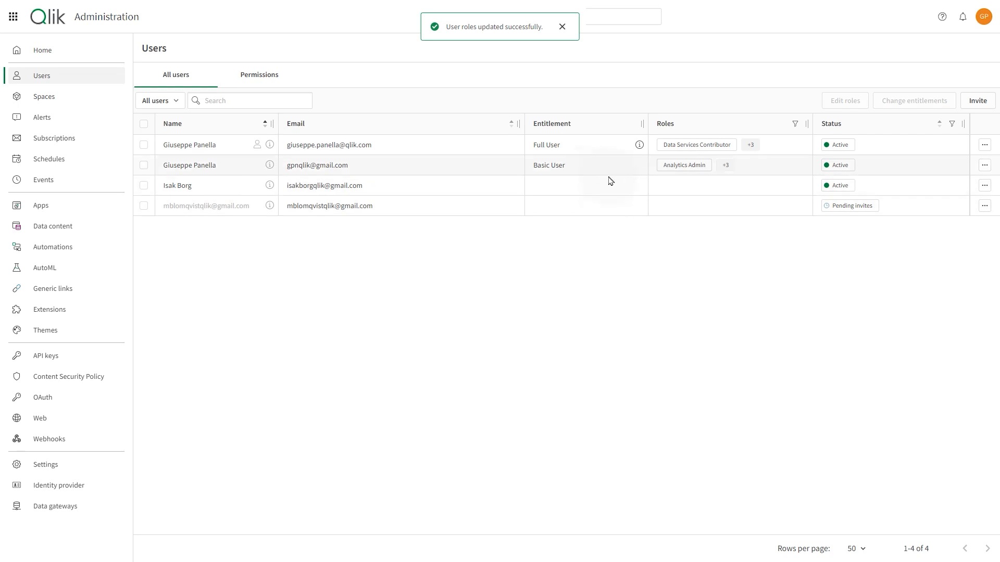
- Change the third user's entitlement to Full User and save
left_click(984, 186)
left_click(902, 153)
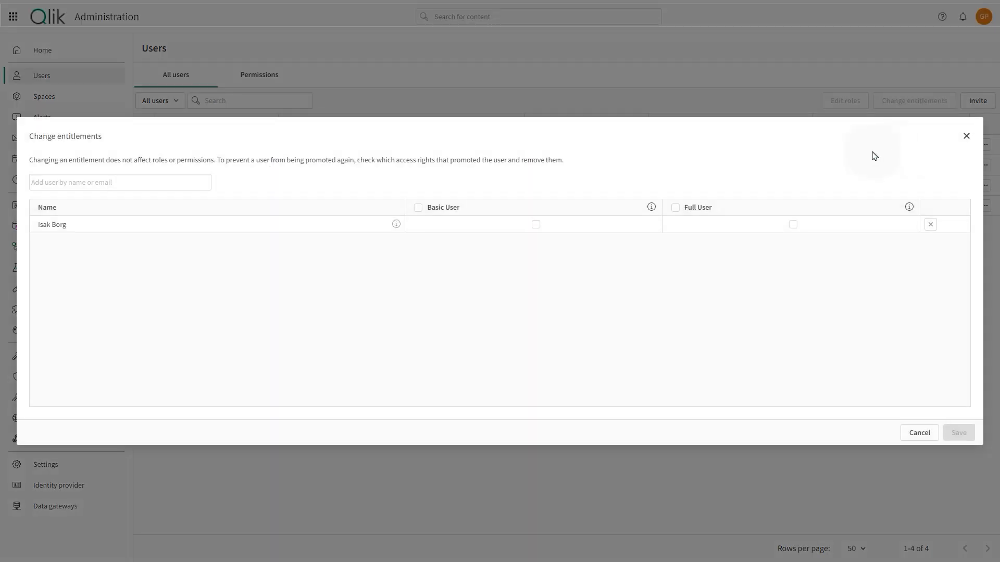
left_click(677, 207)
left_click(956, 433)
- Give the third user the Data Services Contributor and Developer roles and save
left_click(985, 186)
left_click(888, 137)
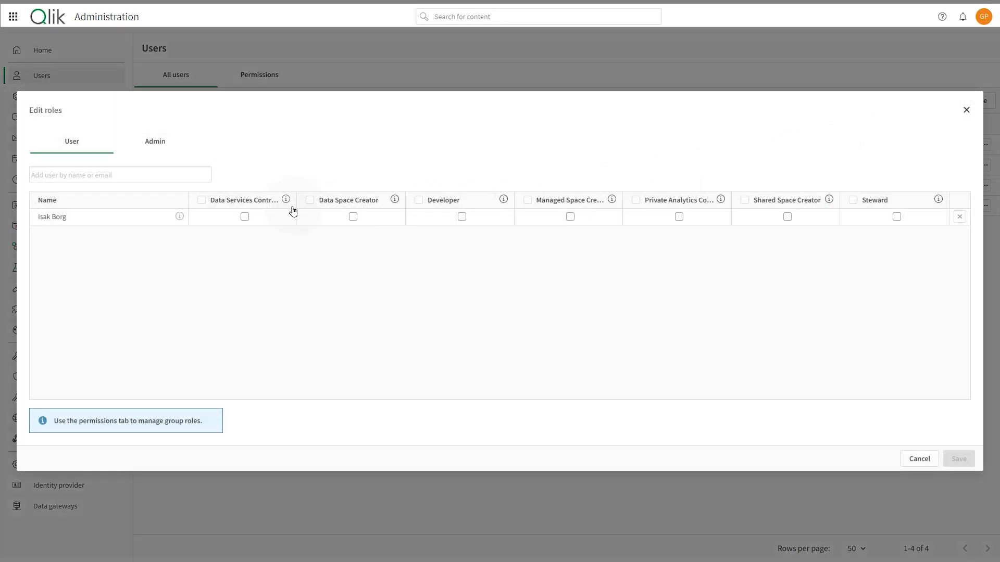
left_click(202, 200)
left_click(419, 200)
left_click(959, 465)
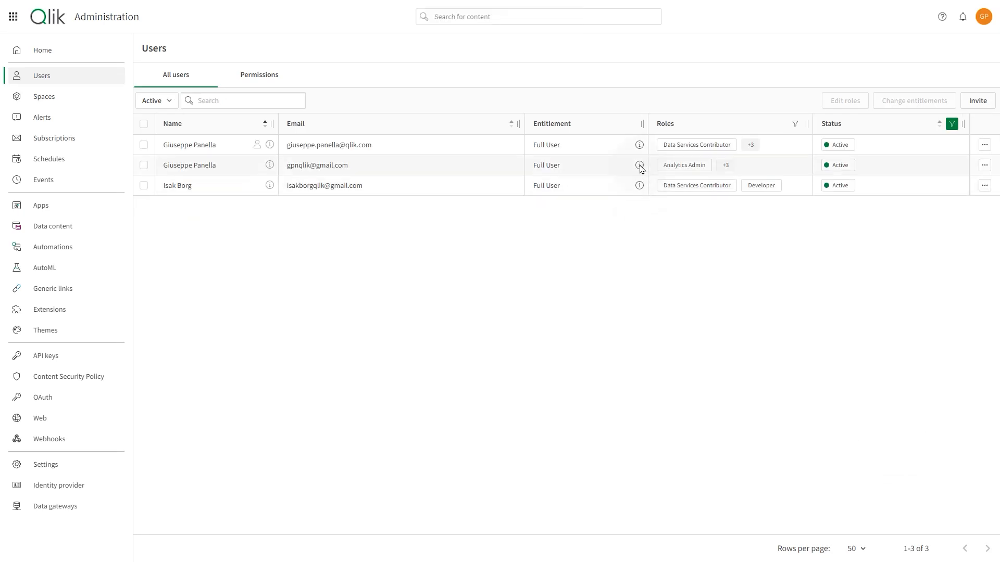
mouse_move(640, 167)
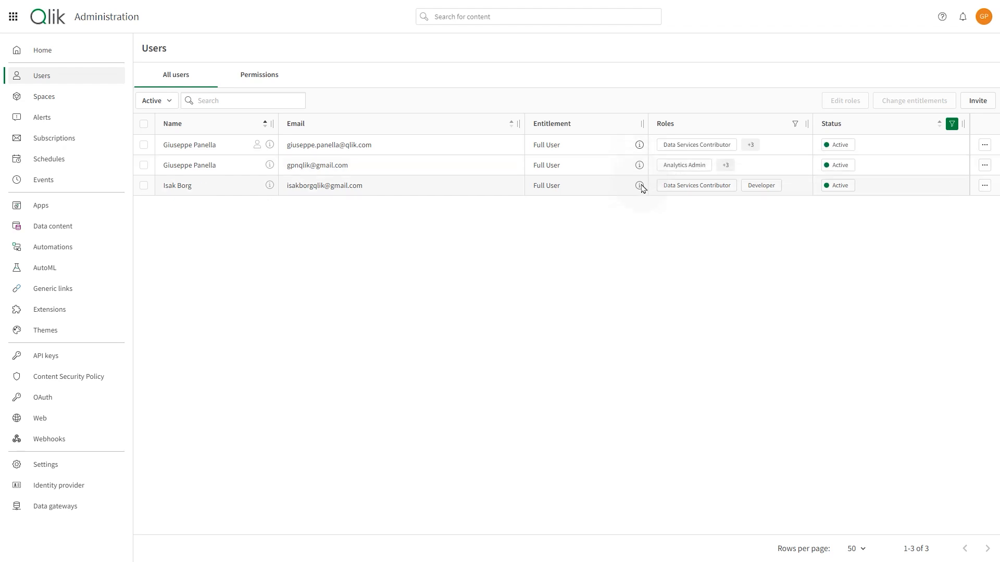
mouse_move(642, 188)
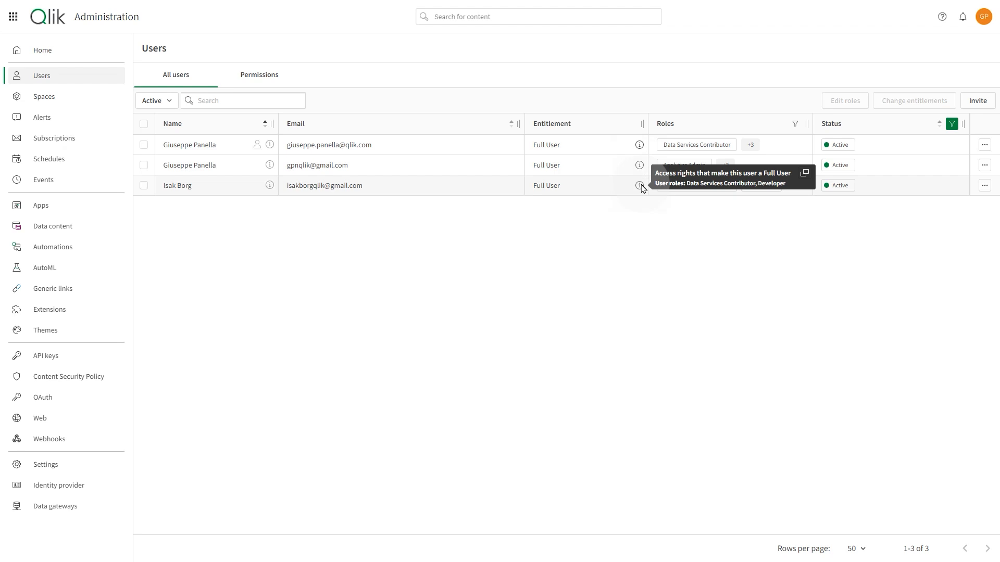
left_click(984, 186)
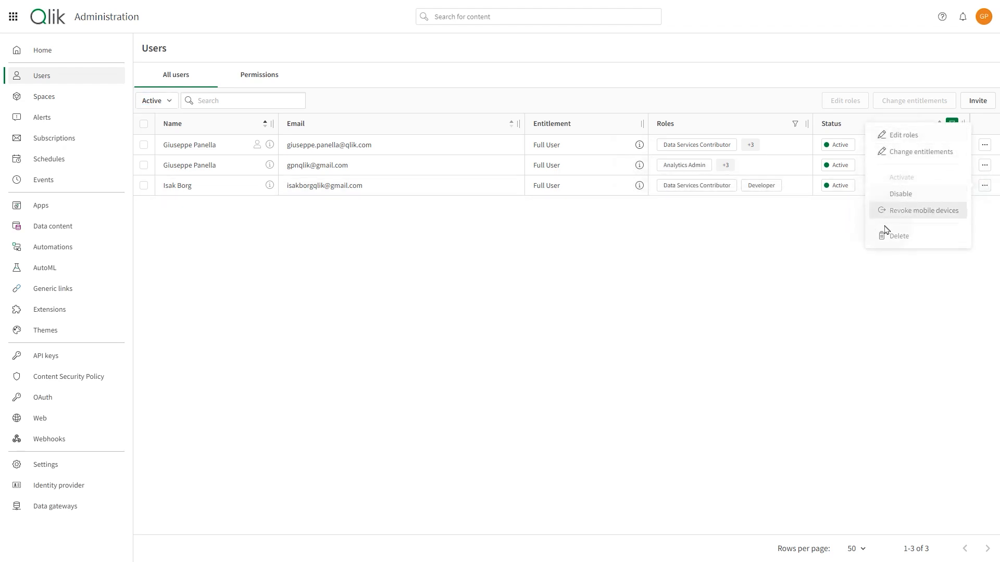
- Permanently delete the third user after ticking the acknowledgement
left_click(913, 239)
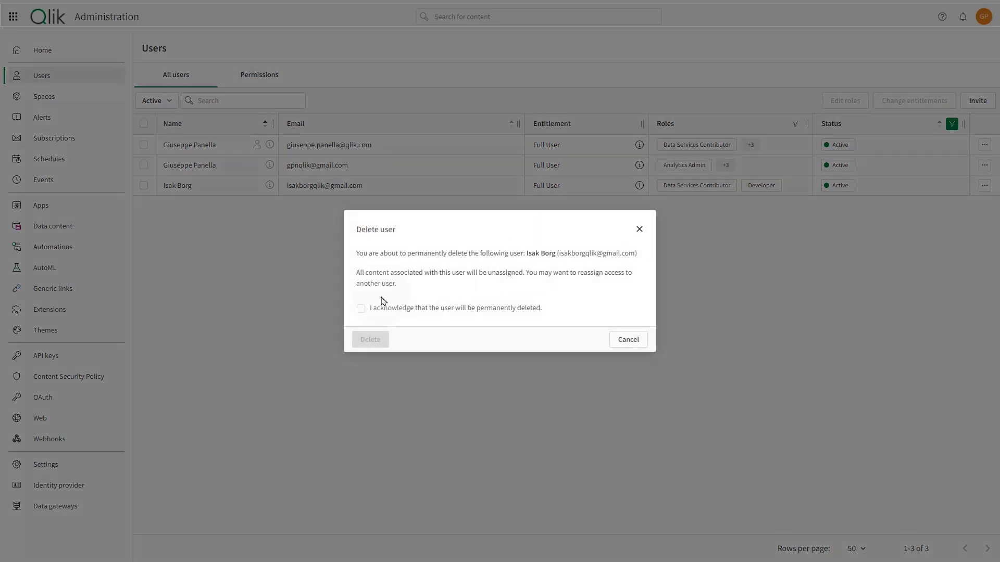
left_click(361, 309)
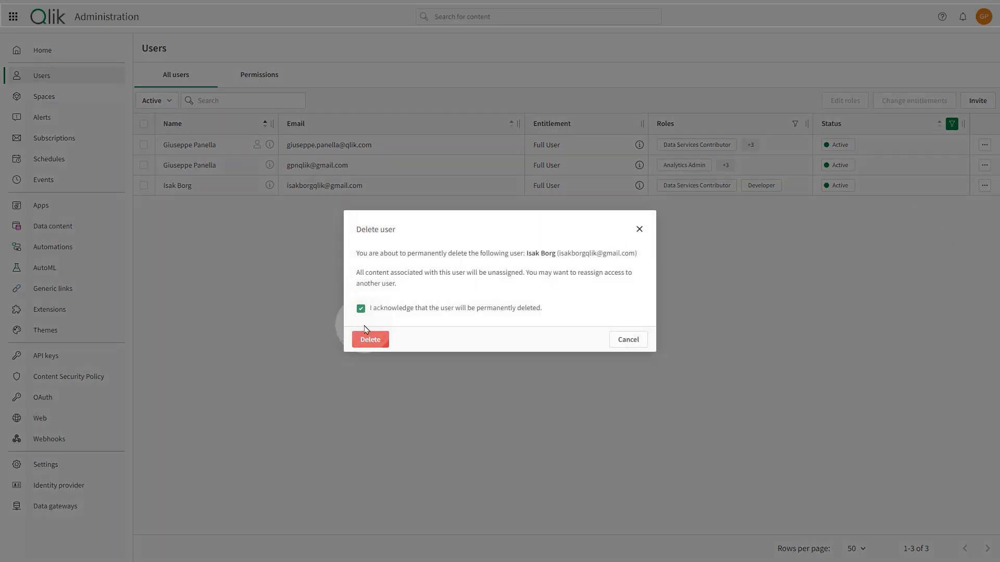
left_click(370, 340)
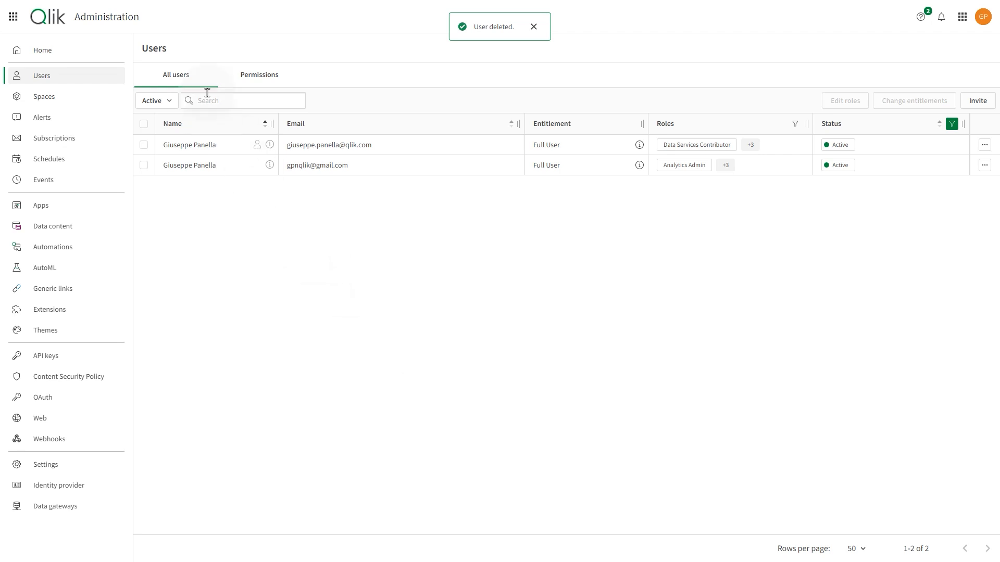
- Show All users and delete the pending invitation, confirming the deletion
left_click(162, 100)
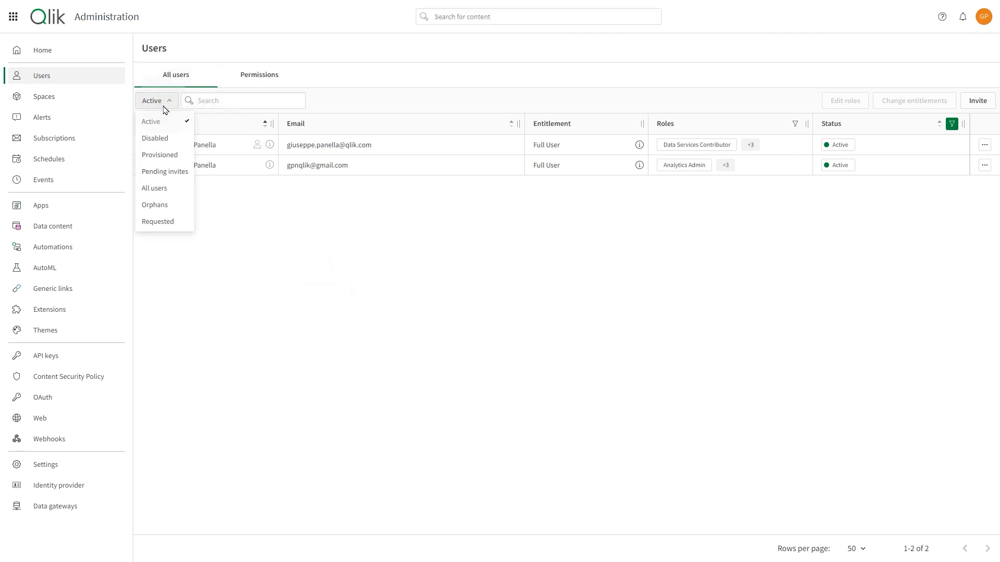
left_click(155, 188)
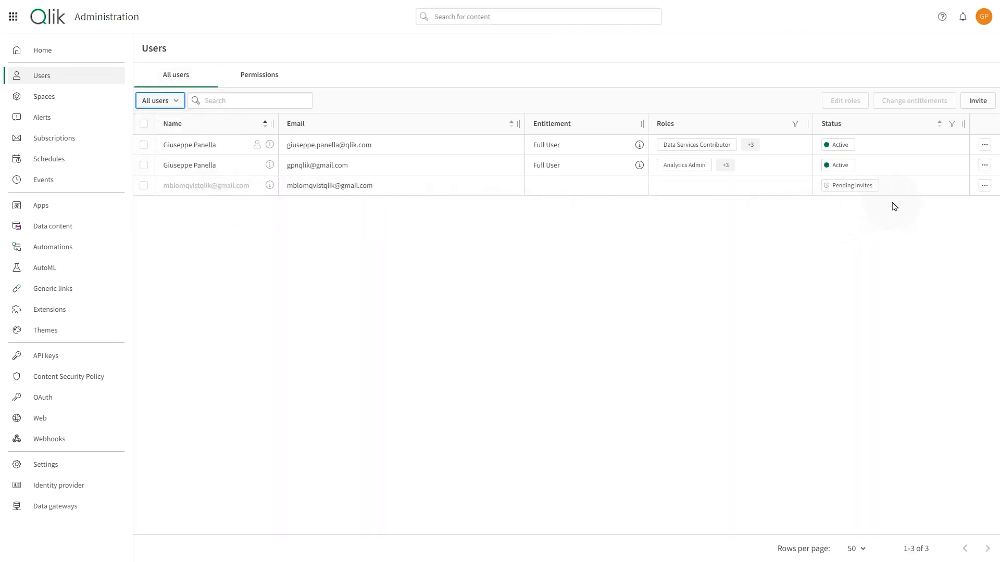
left_click(984, 186)
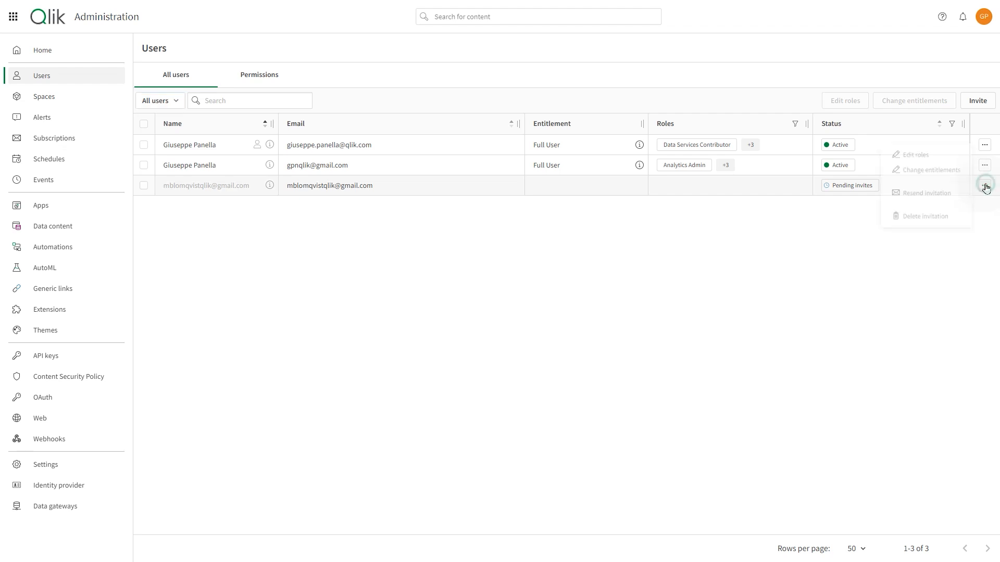
left_click(932, 219)
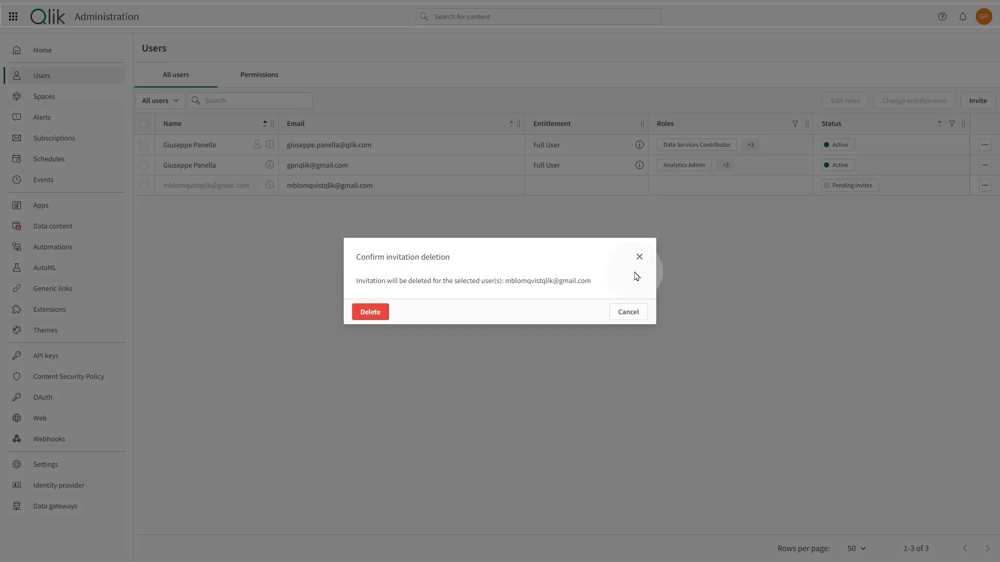
left_click(371, 312)
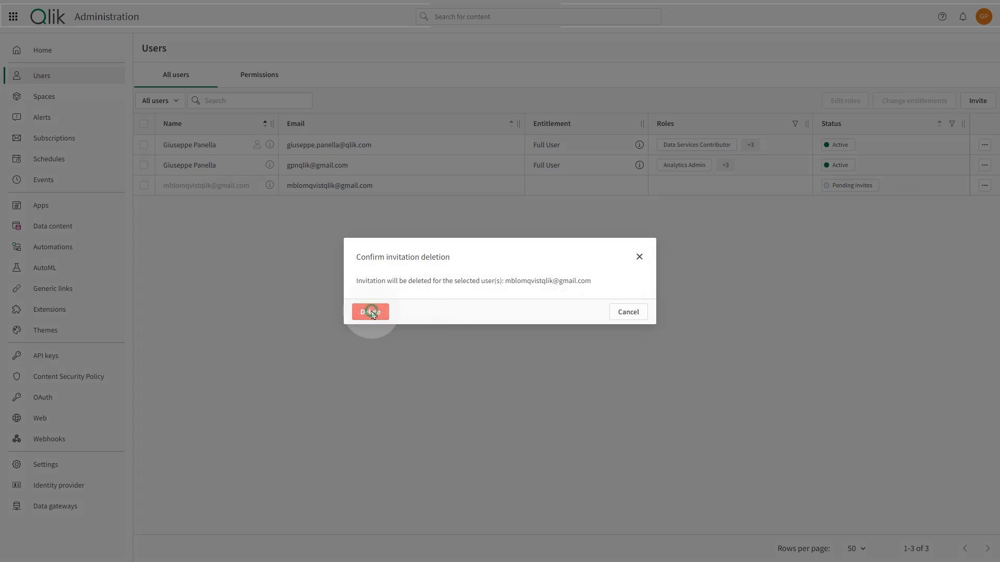